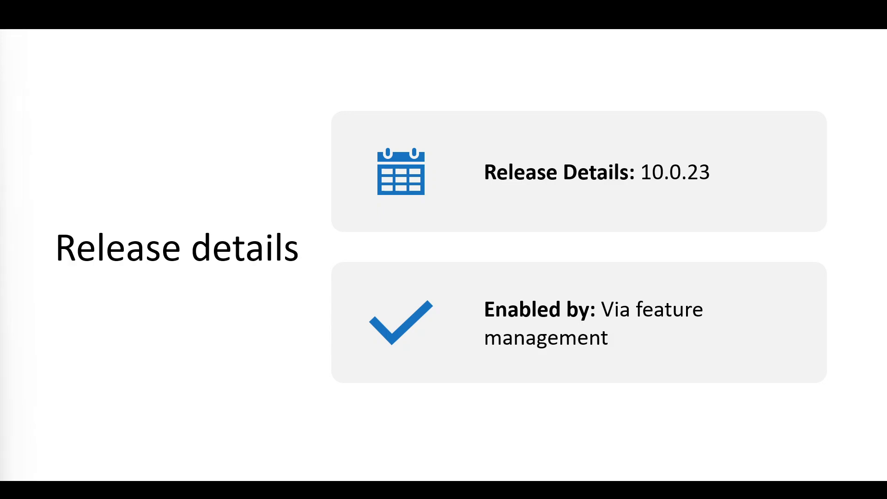
Step: Advance the presentation from the Release details slide to the Demo slide
key(Right)
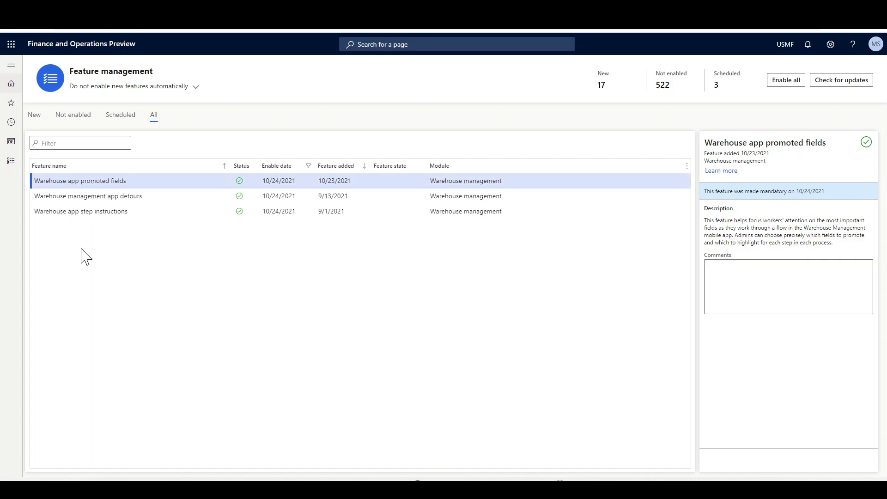
Step: Select the Warehouse management app detours row in Feature management to show its details
click(92, 196)
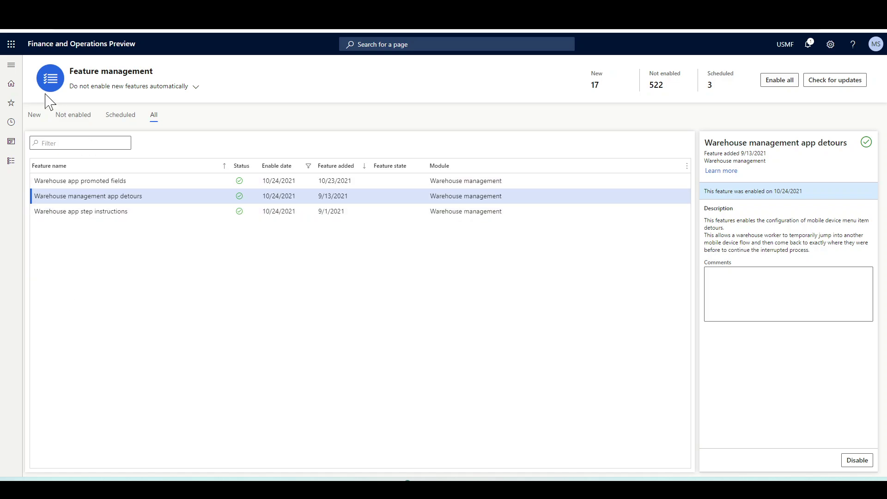
Step: Navigate to Warehouse management > Setup > Mobile device > Mobile device steps
click(11, 65)
click(46, 122)
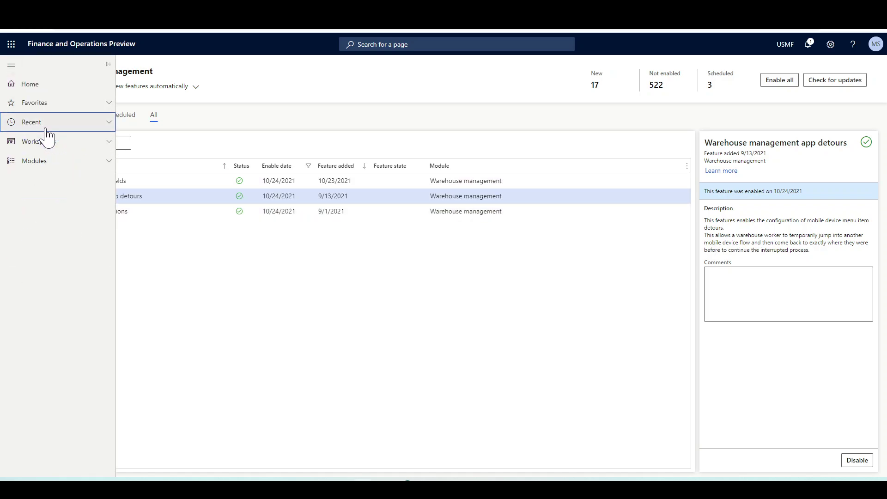
click(37, 162)
scroll(28, 337, down, 3)
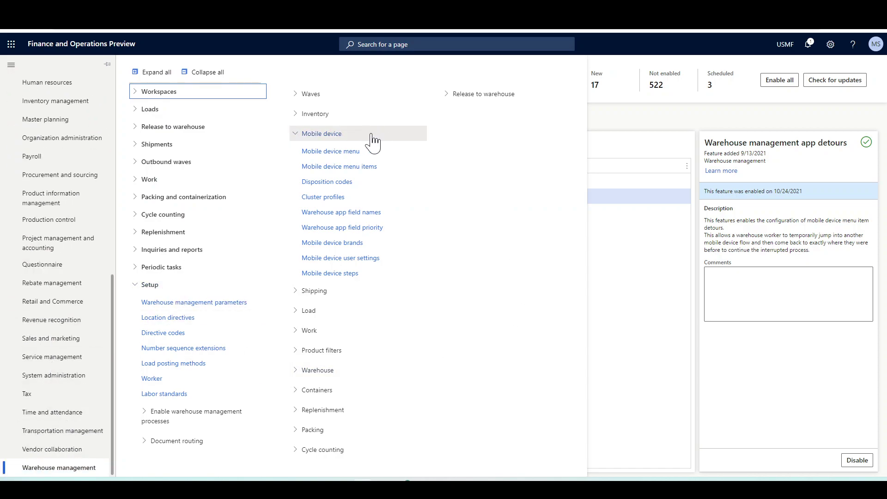
click(346, 274)
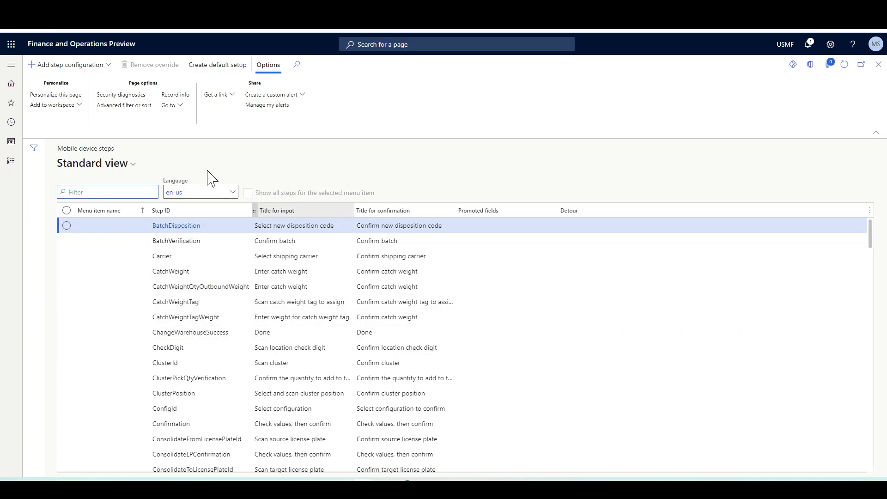
Step: Filter the Step ID column to entries beginning with 'license'
click(188, 212)
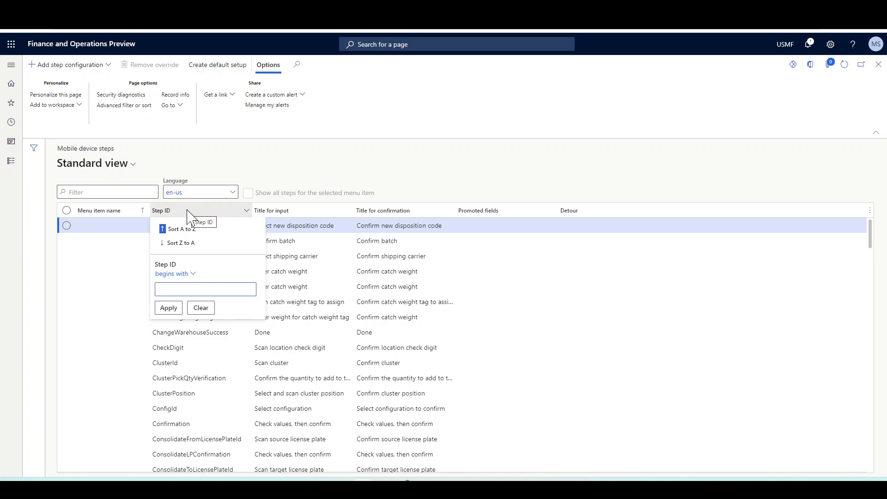
text(license)
key(Return)
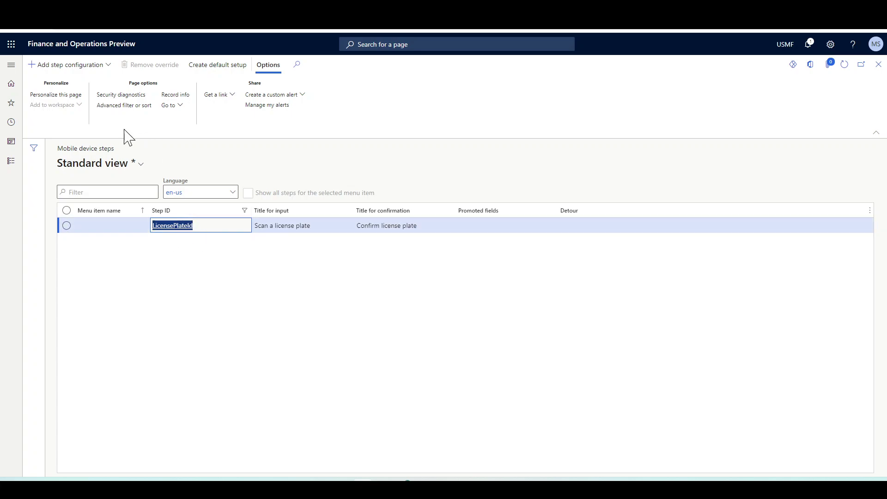
Step: Add a LicensePlateId step configuration for the Sales Picking menu item
click(107, 65)
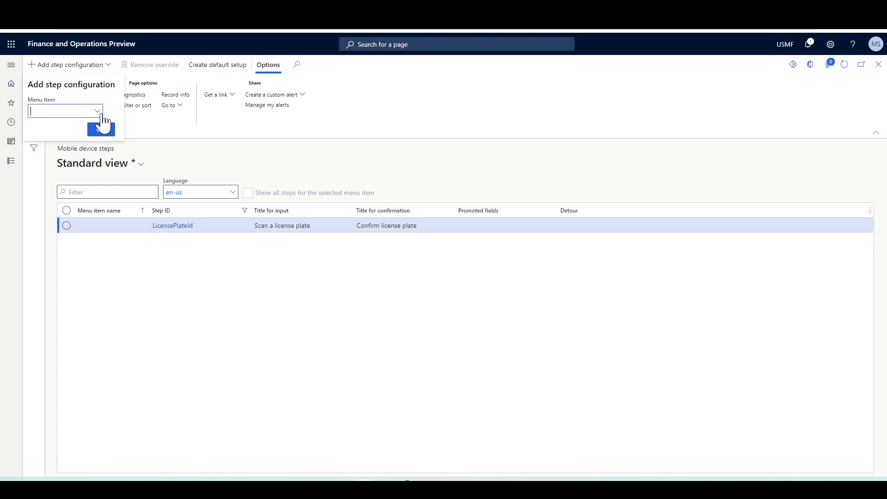
click(65, 111)
click(63, 127)
text(sales picking)
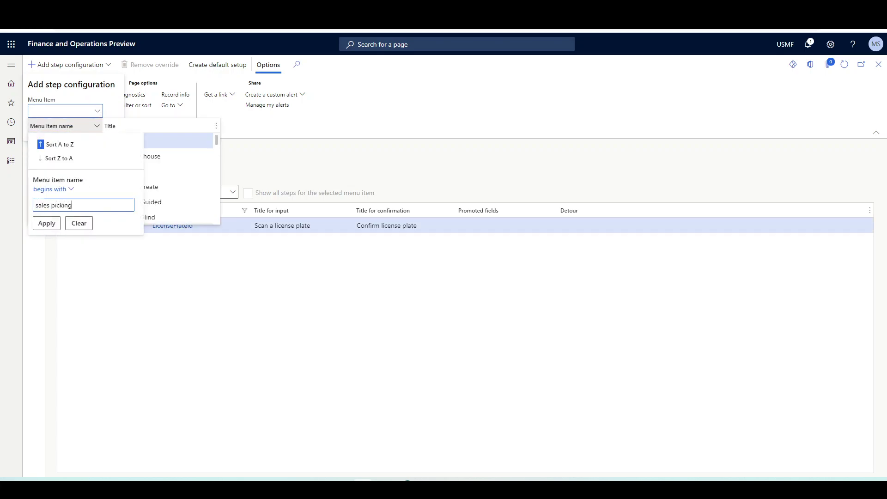
key(Return)
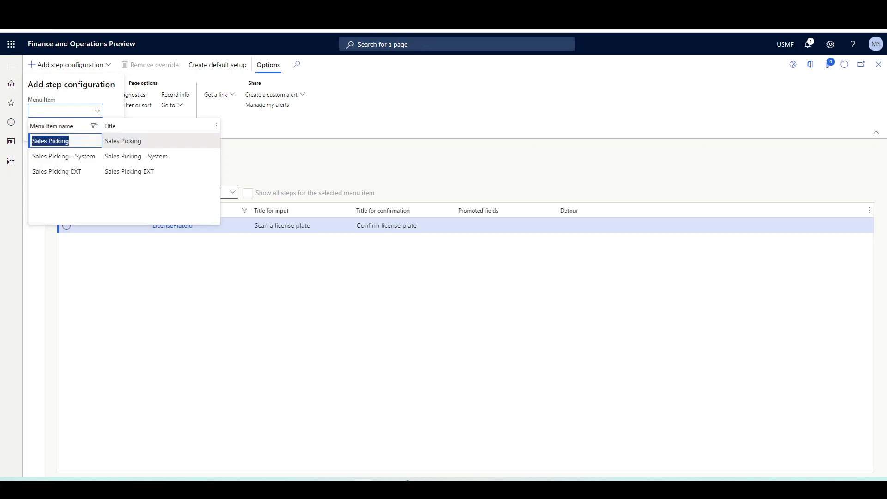
key(Return)
click(157, 228)
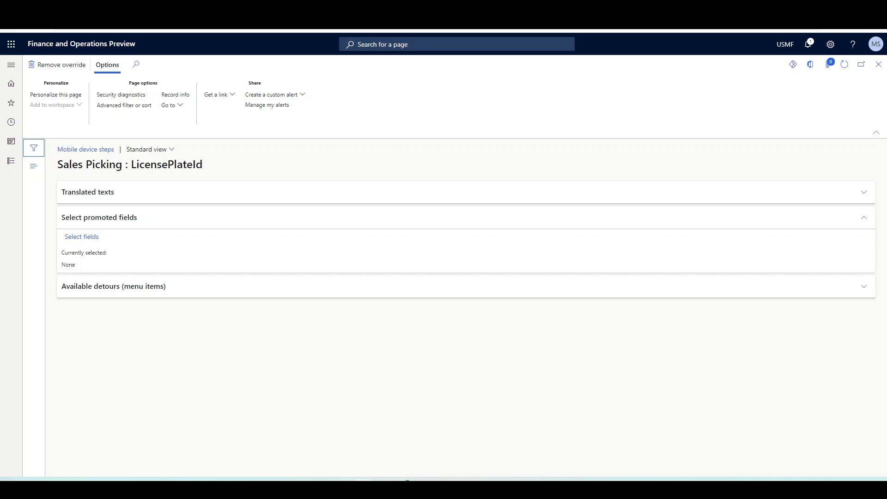
click(106, 202)
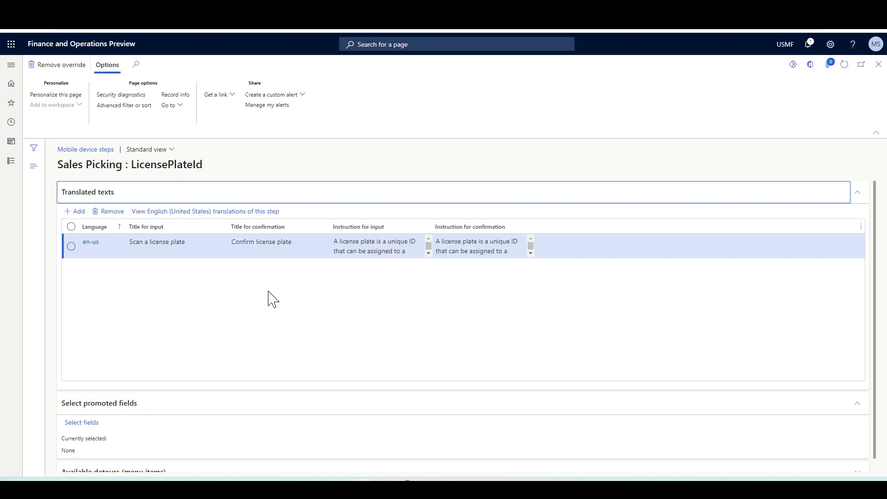
Step: View all English (United States) translations of the LicensePlateId step
click(481, 235)
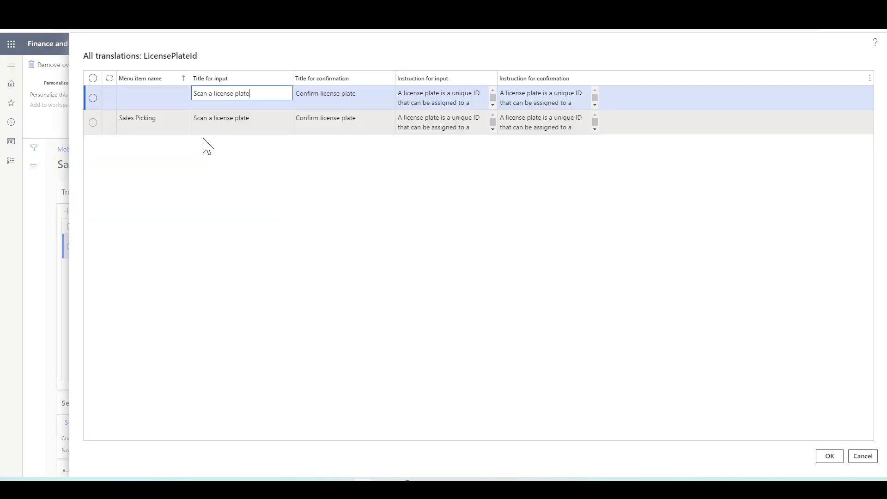
Step: Select the Sales Picking translation row, then close the All translations dialog with OK
click(211, 119)
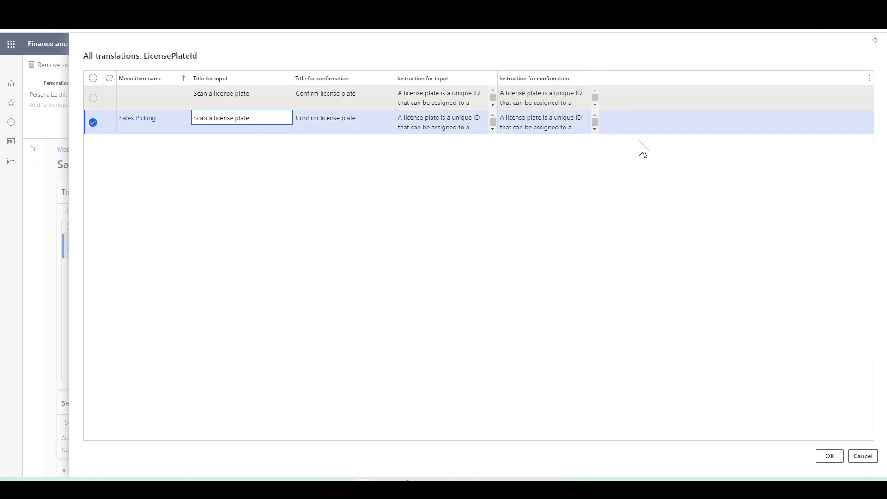
click(828, 458)
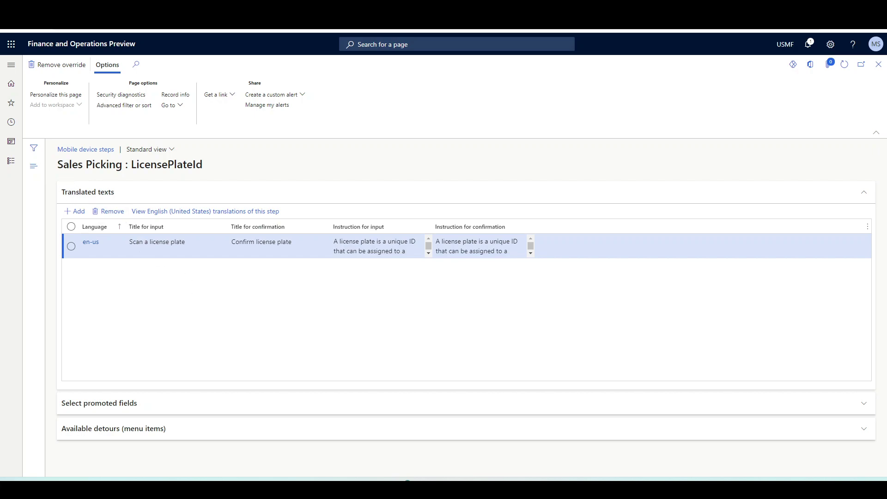
click(121, 407)
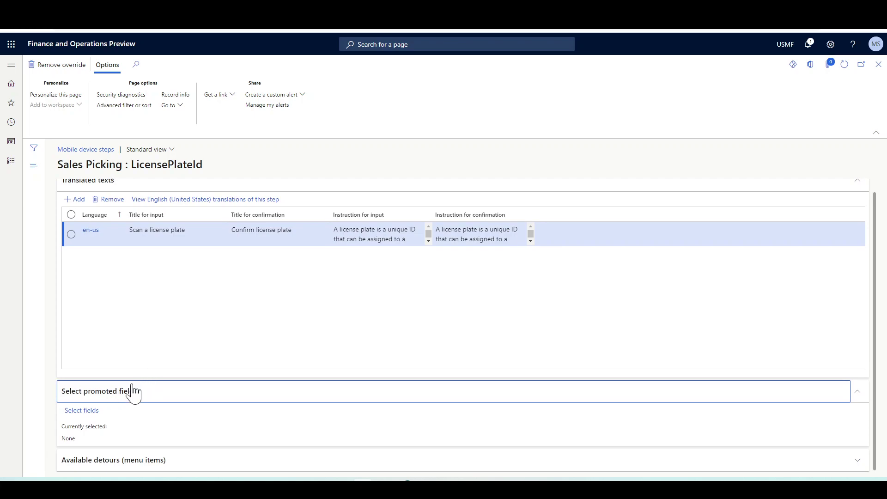
Step: Open the Select fields chooser for Sales Picking : LicensePlateId promoted fields
click(81, 410)
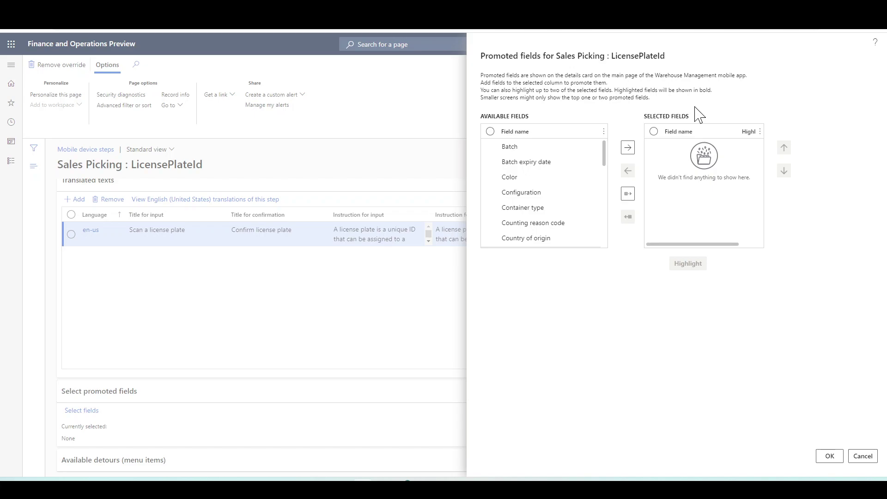
Step: Add Item, Location, Quantity and unit of measure, and RF description 2 to Selected fields
drag(604, 150, 607, 176)
scroll(531, 206, down, 1)
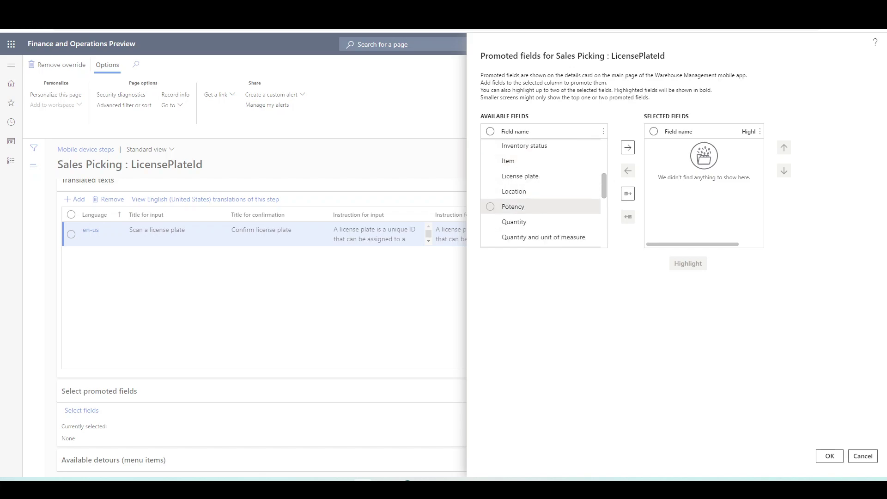
click(490, 161)
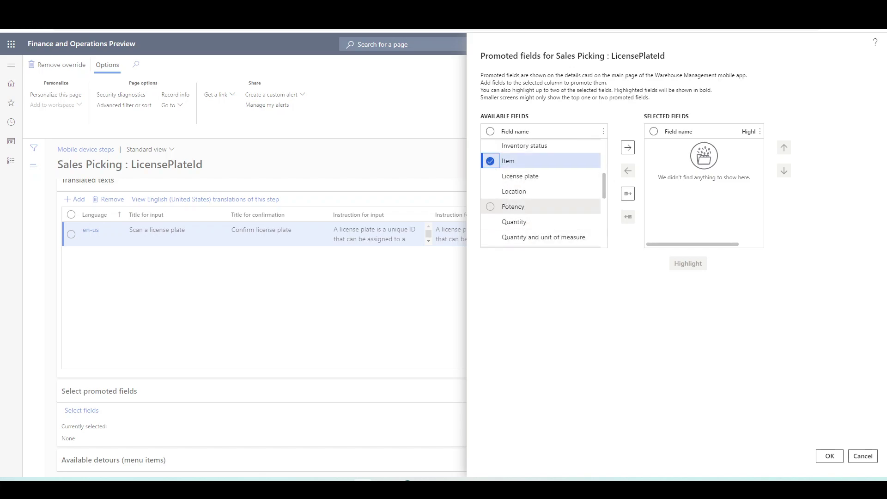
click(489, 192)
click(491, 238)
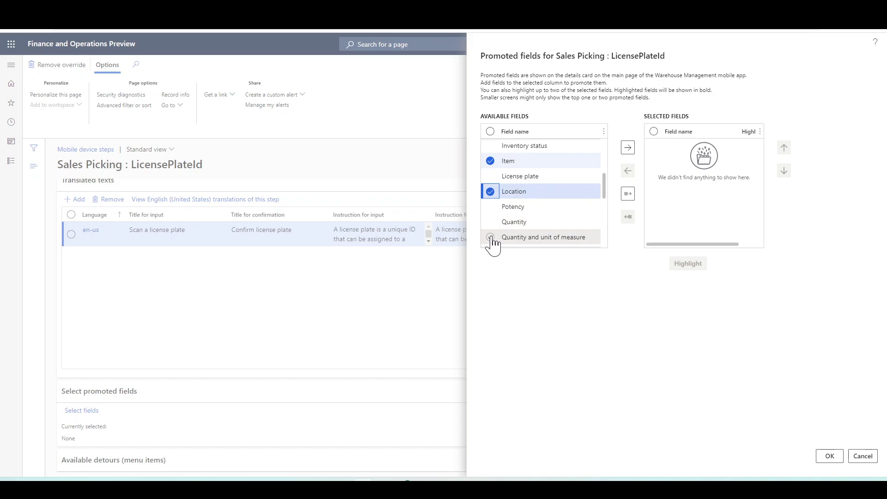
scroll(604, 189, down, 1)
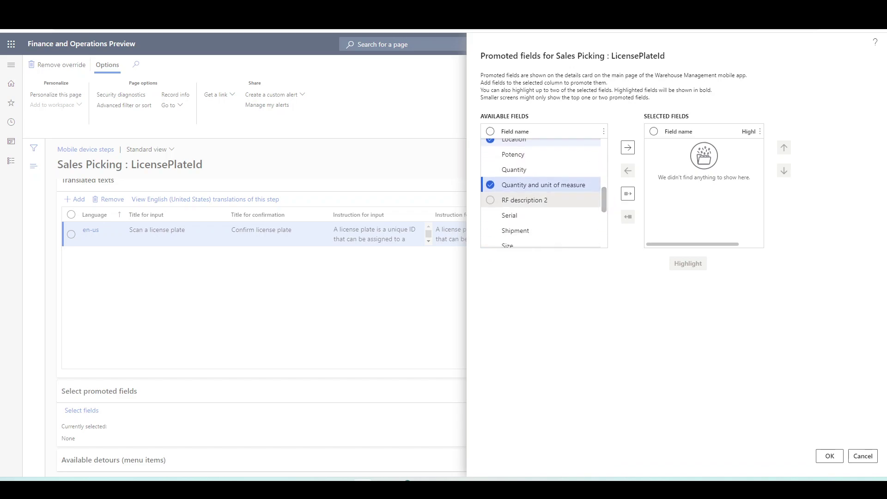
click(489, 200)
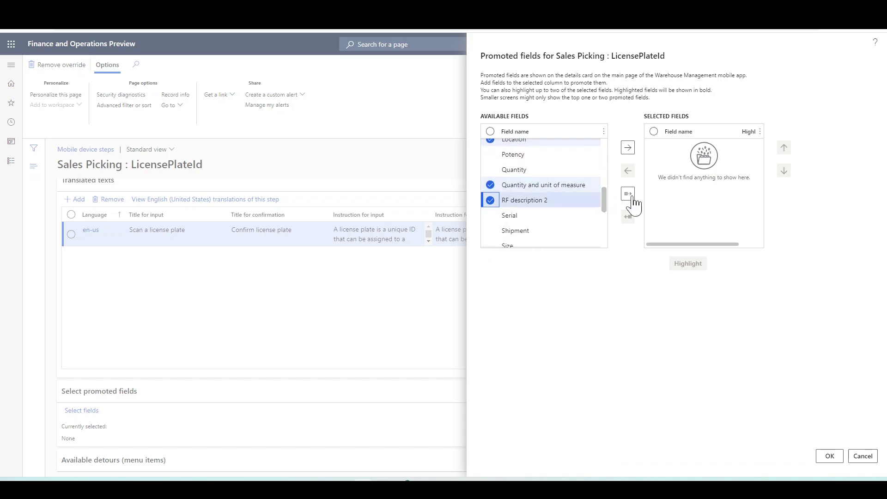
click(630, 149)
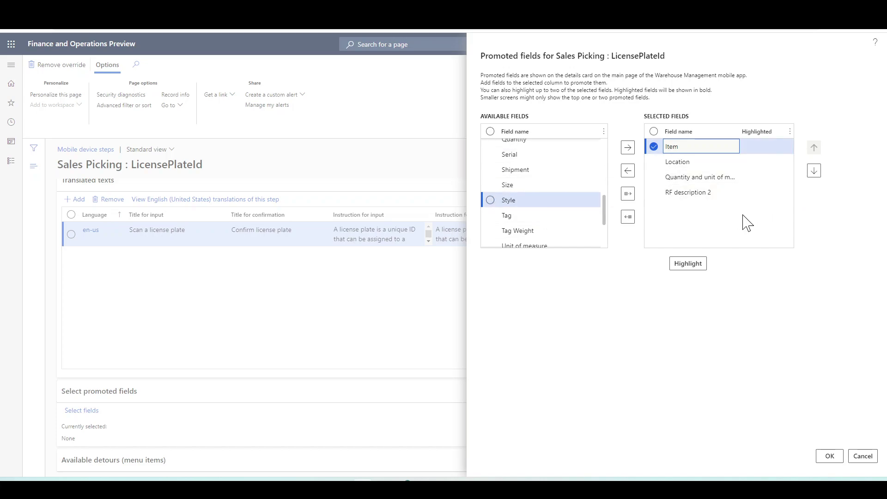
Step: Move RF description 2 up two places and Quantity and unit of measure above Location
click(702, 192)
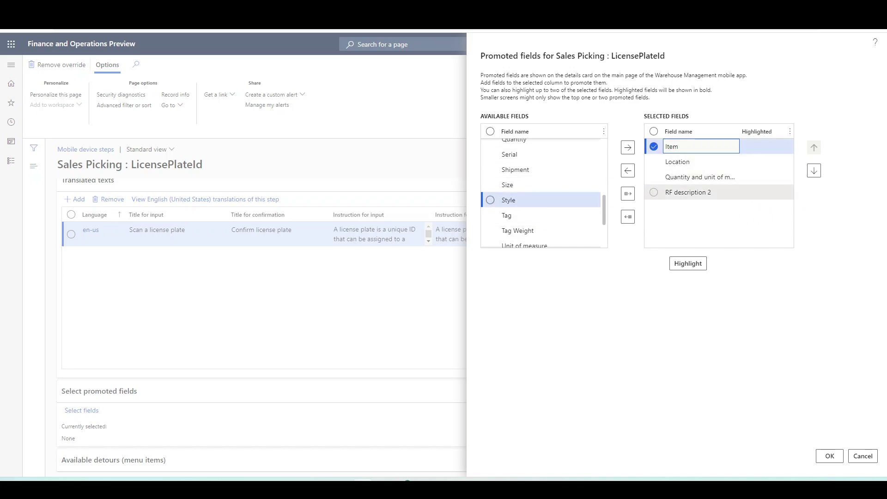
click(813, 147)
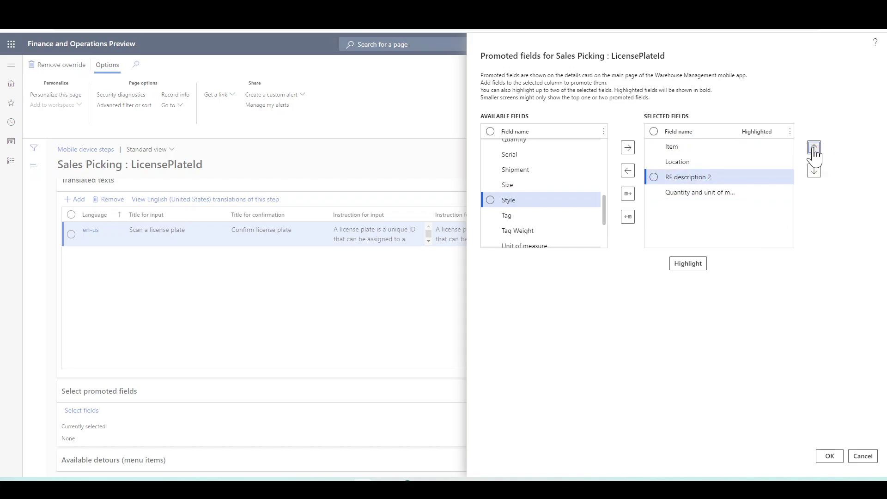
click(813, 148)
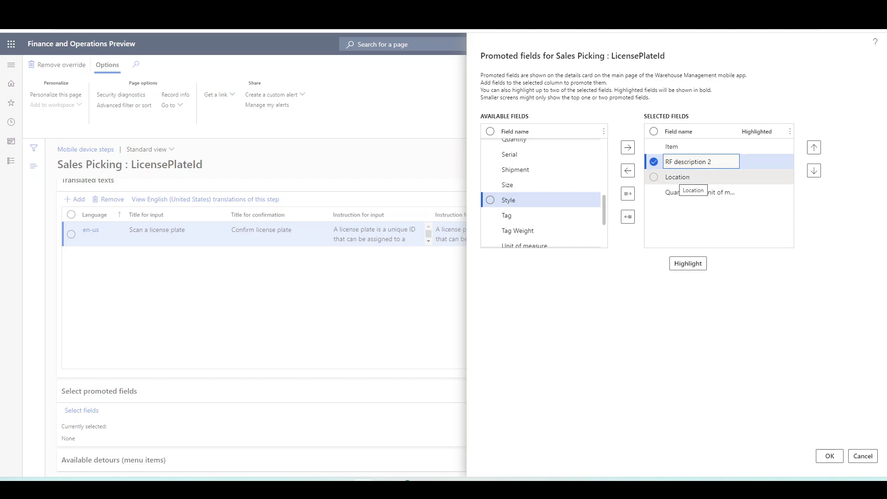
click(693, 192)
click(813, 153)
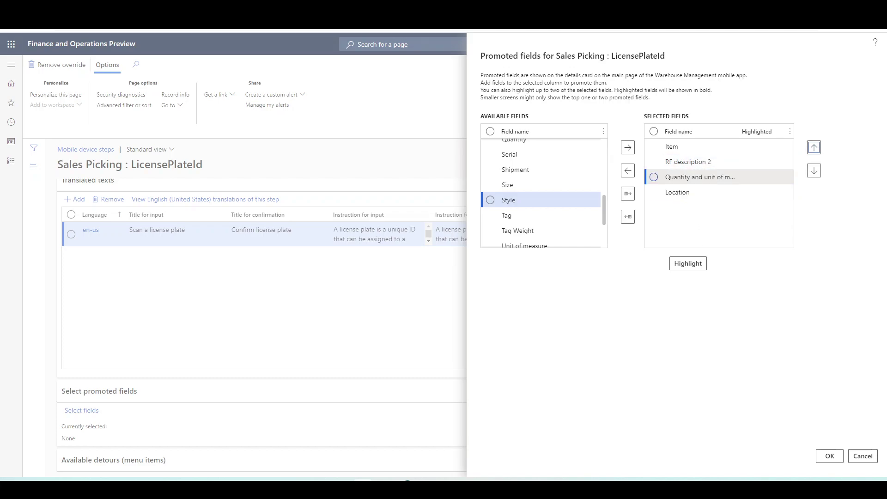
click(693, 147)
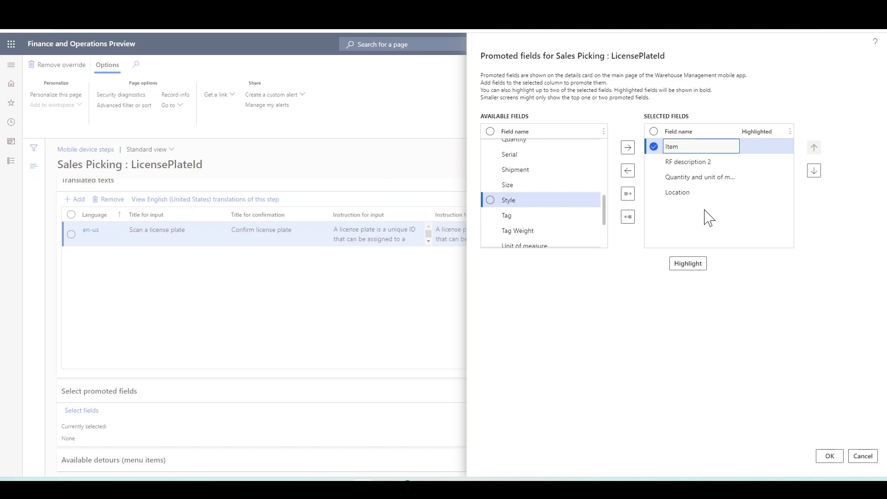
Step: Highlight Item and RF description 2 among the promoted fields and confirm with OK
click(688, 266)
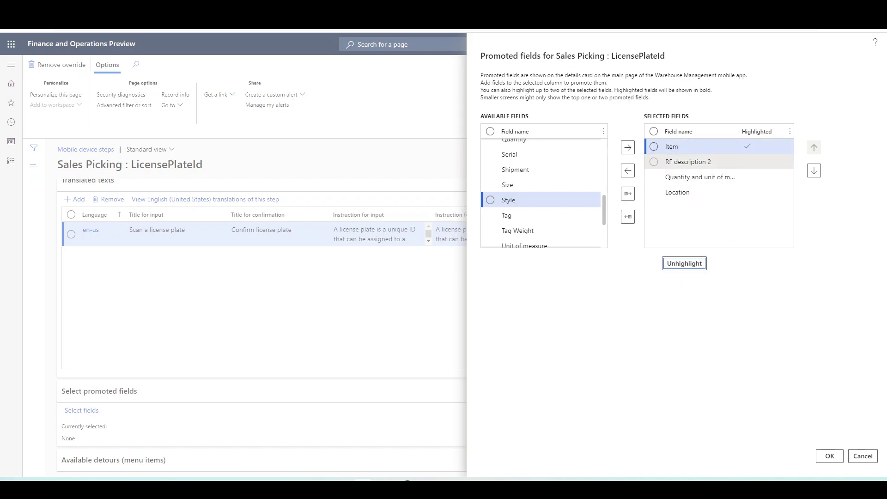
click(693, 161)
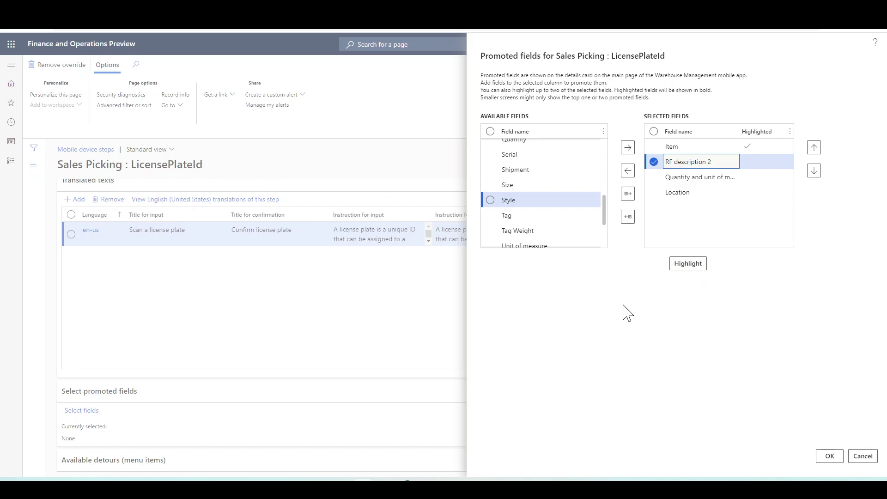
click(688, 263)
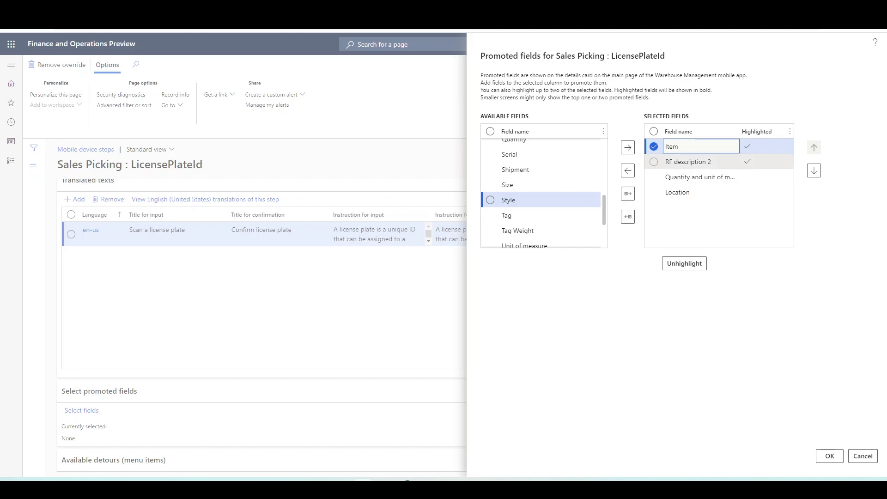
click(829, 456)
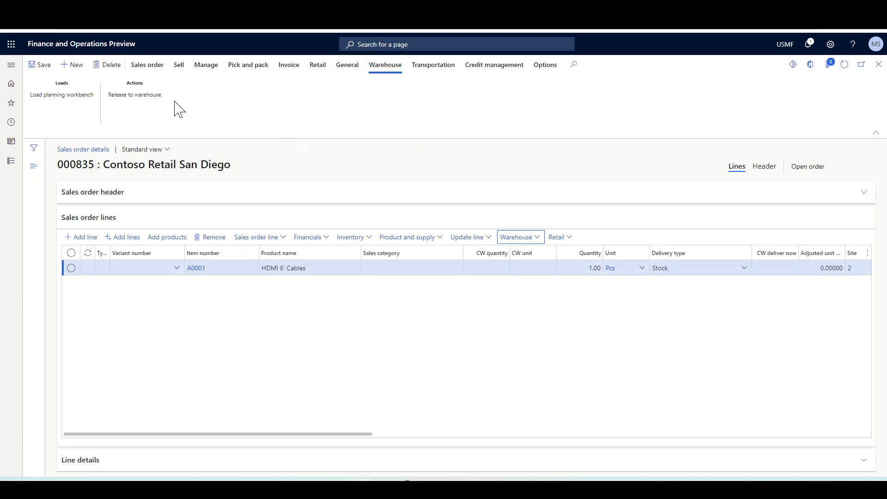
Step: Copy Work ID USMF-000017 from the order line's work details, then switch to the Warehouse Management app
click(519, 238)
click(517, 279)
click(216, 172)
key(ctrl+c)
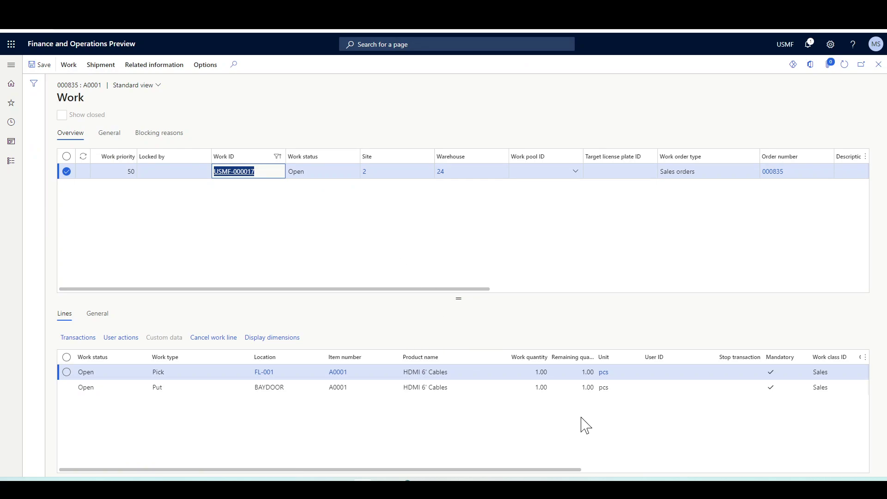
key(alt+Tab)
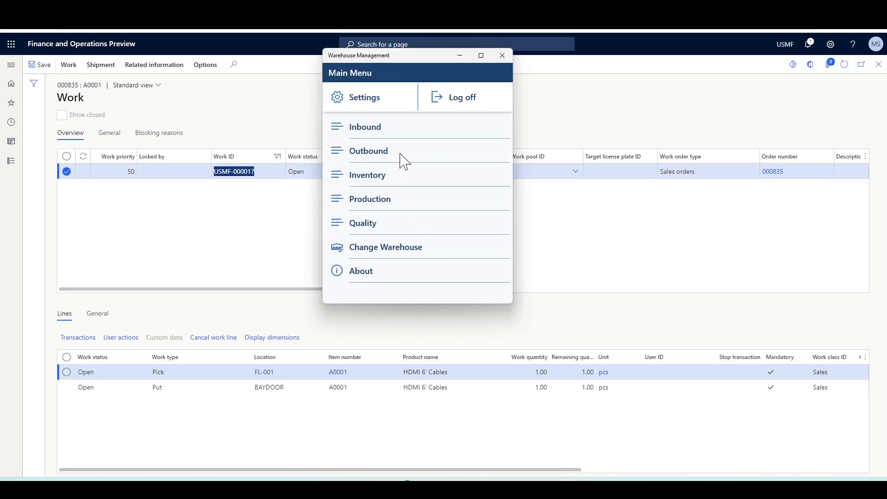
Step: Start Outbound Sales Picking with pasted work ID USMF-000017, dismissing both help tips
click(372, 160)
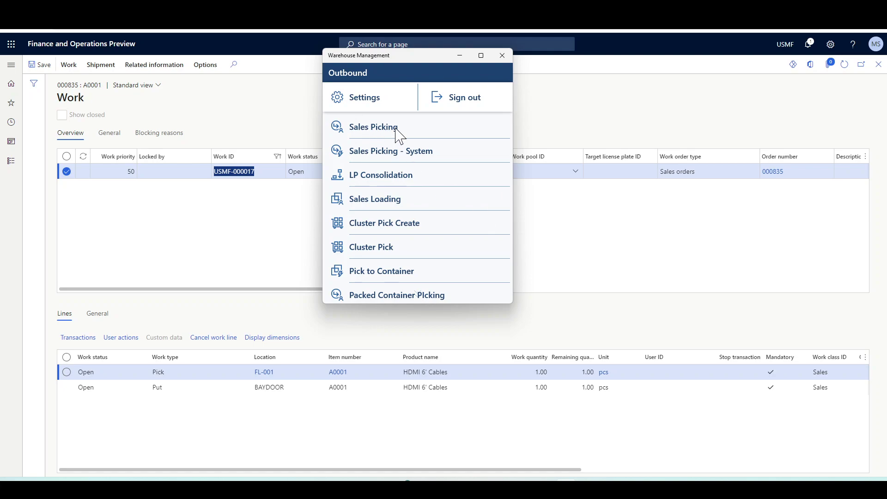
click(397, 135)
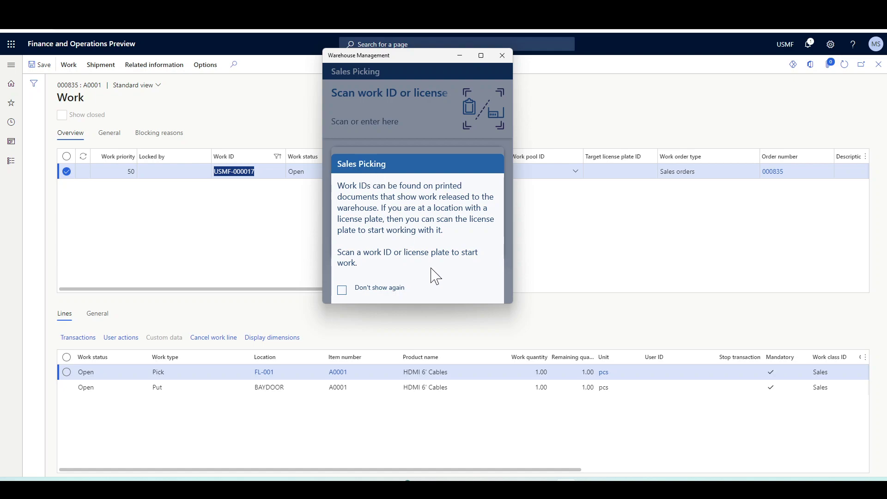
click(389, 115)
click(401, 103)
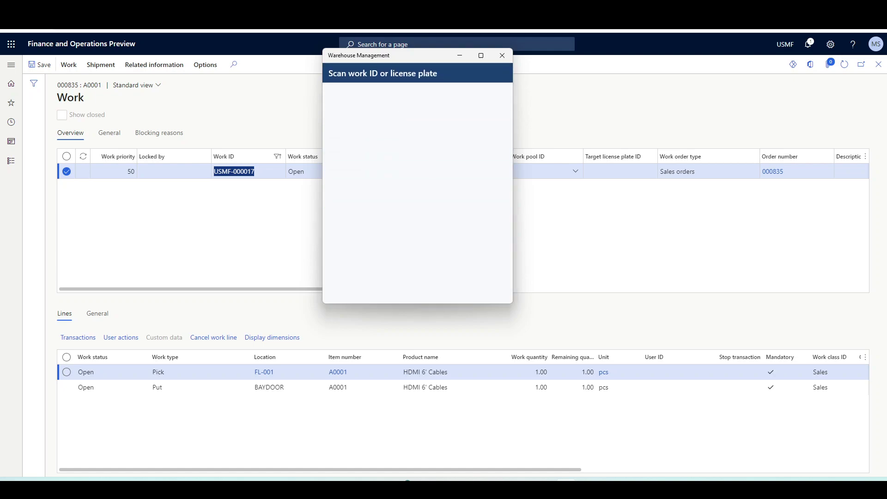
key(ctrl+v)
key(Return)
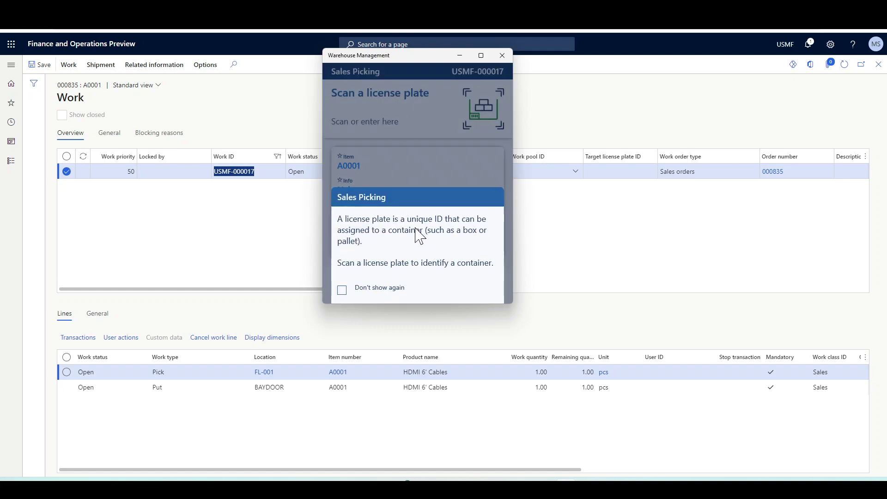
click(392, 106)
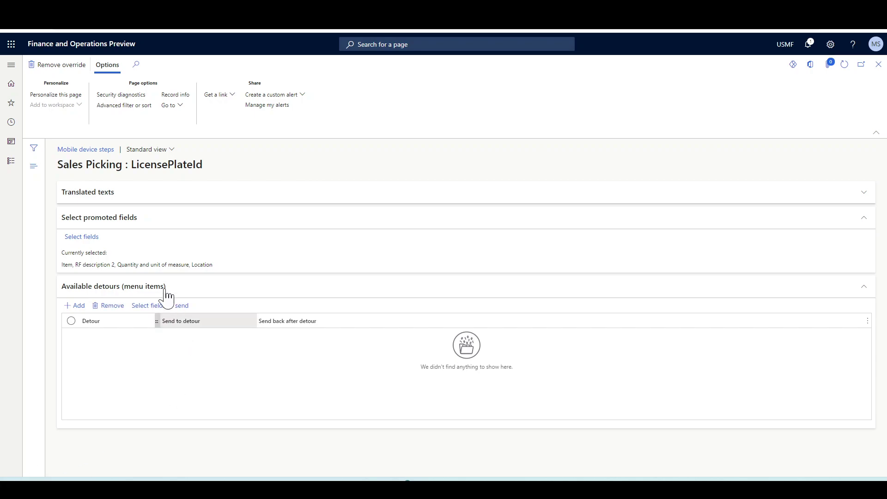
Step: Add Item Inquiry from the name-sorted detour list to the LicensePlateId step
click(74, 306)
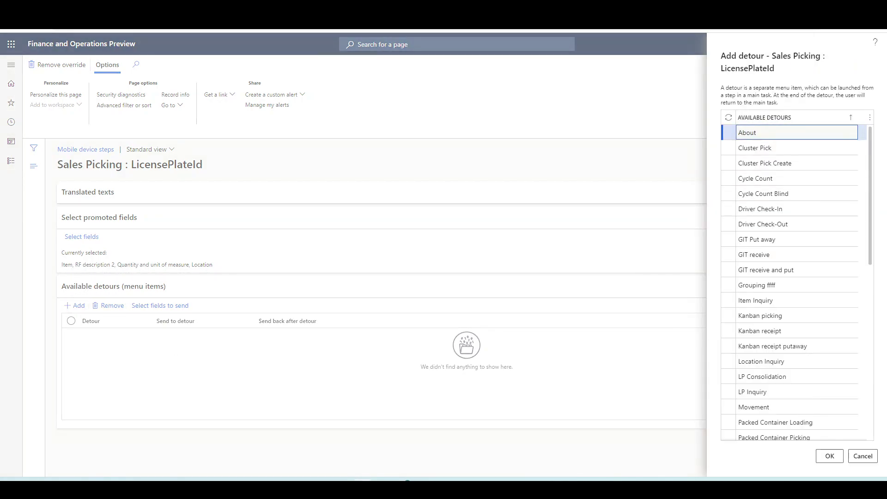
click(776, 119)
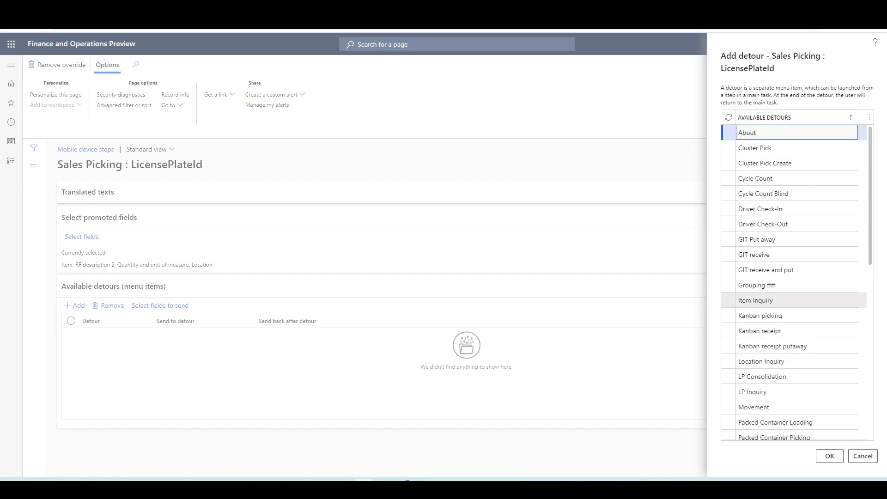
click(746, 301)
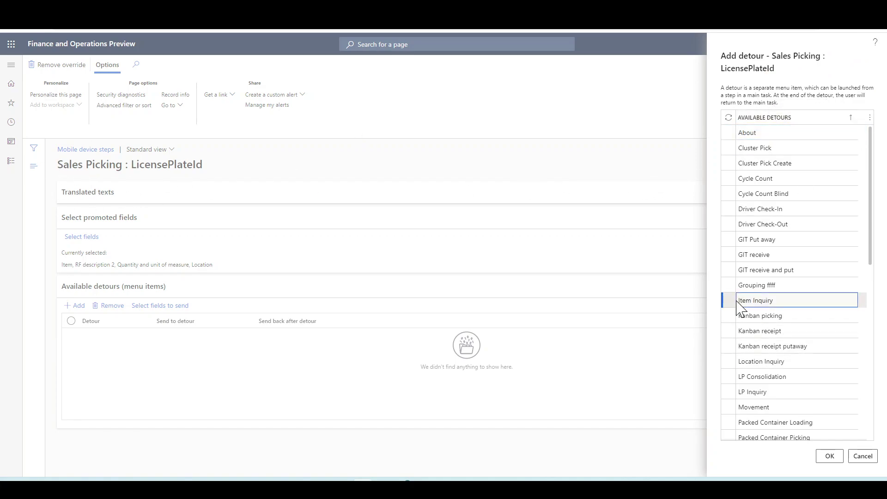
click(829, 456)
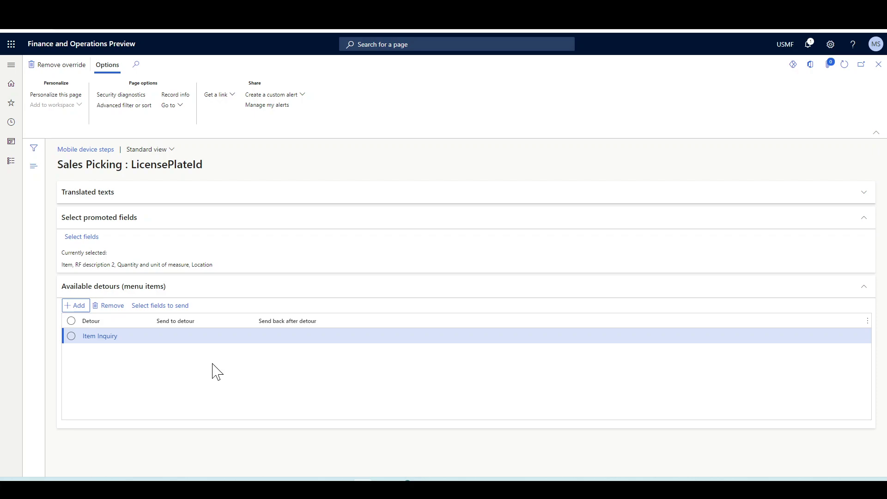
Step: Map Sales Picking's Item field to Item Inquiry's Item field and save the detour mapping
click(155, 306)
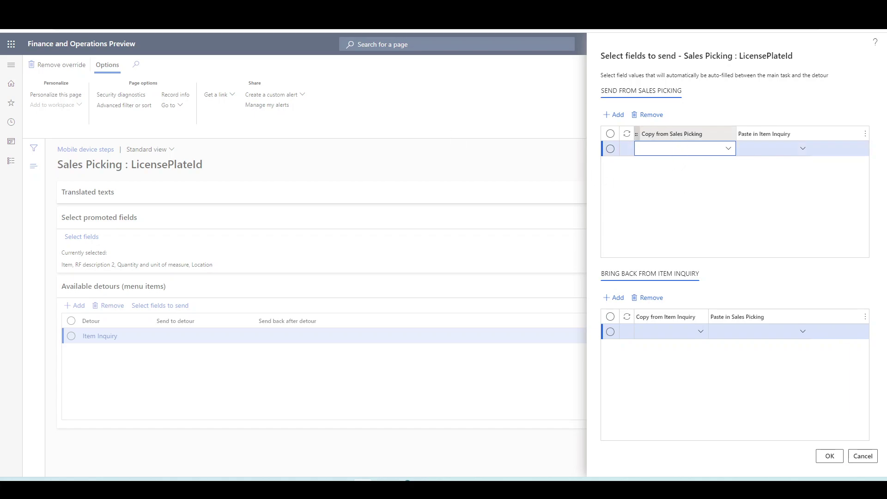
click(727, 149)
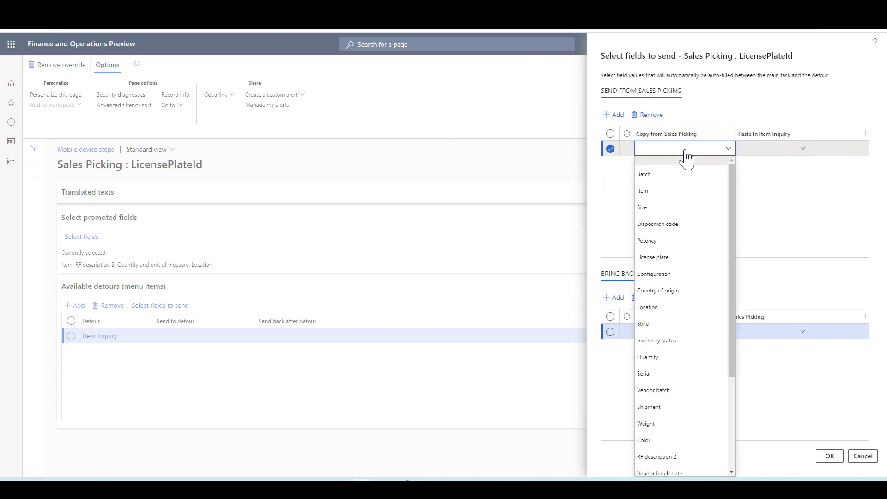
click(676, 193)
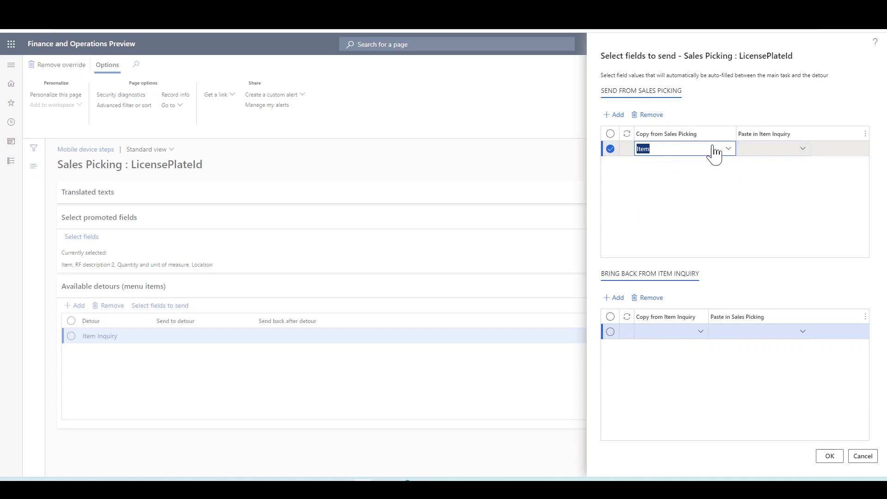
click(783, 148)
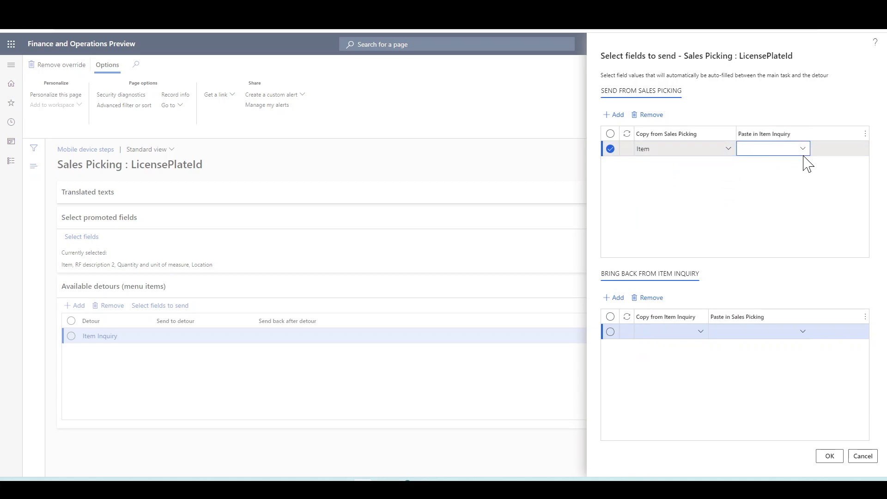
click(803, 148)
click(780, 167)
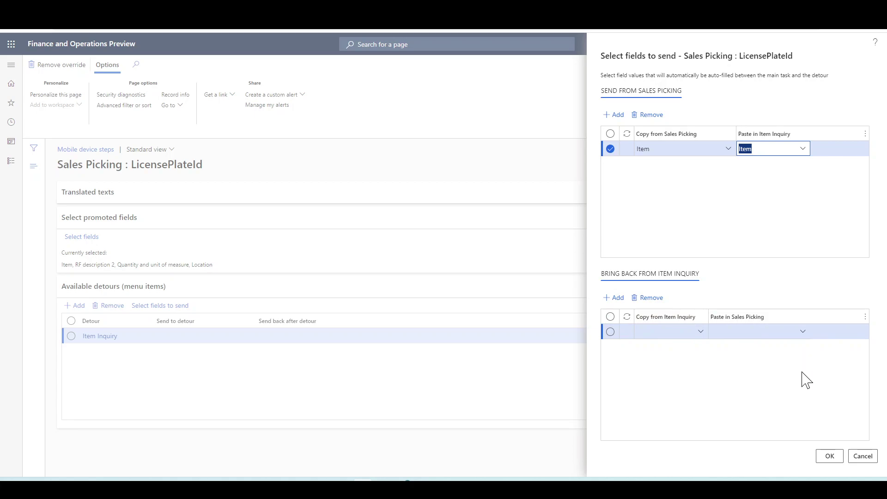
click(827, 456)
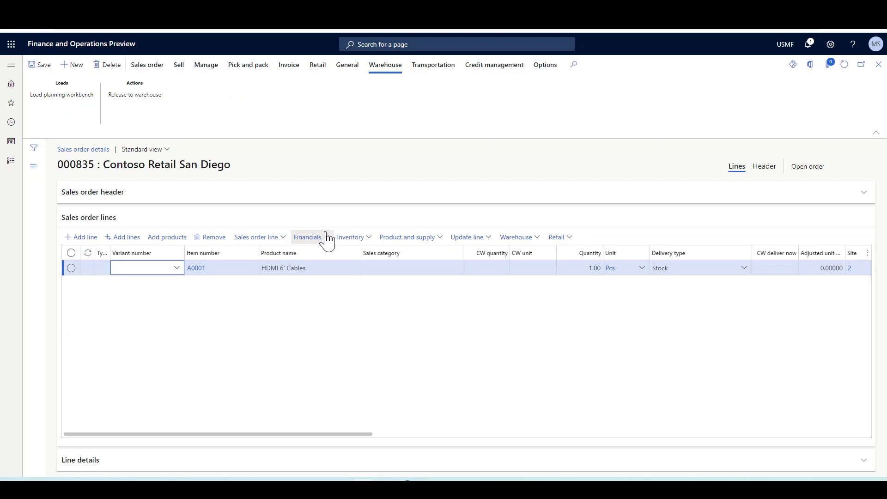
Step: Reopen the work details for sales order 000835's line and select Work ID USMF-000017
click(516, 240)
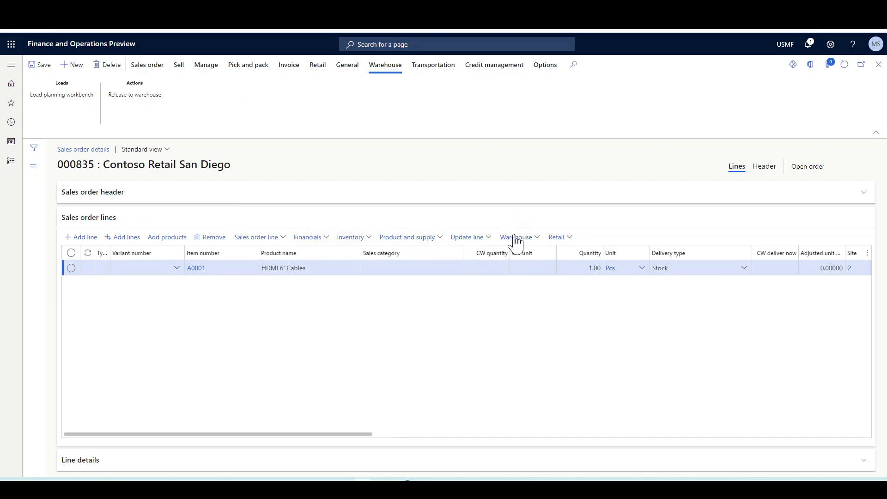
click(526, 289)
click(214, 179)
key(ctrl+c)
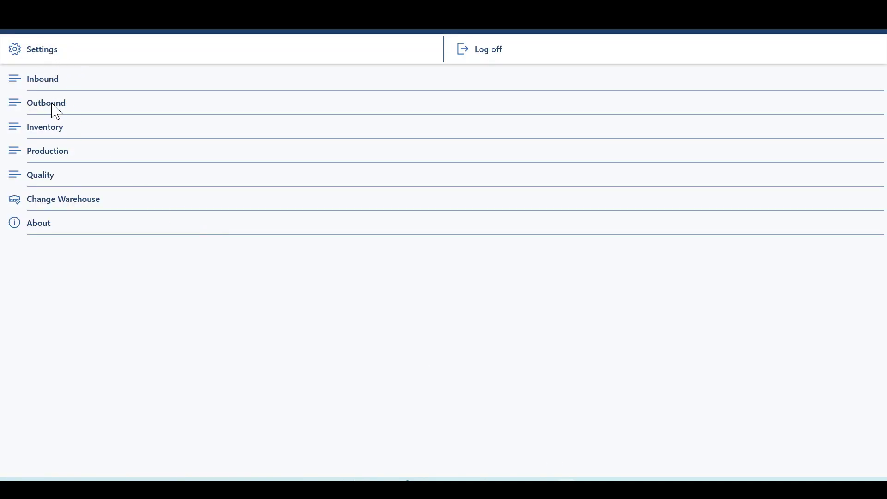
Step: Start Outbound Sales Picking again with the pasted work ID USMF-000017
click(47, 107)
click(65, 82)
click(87, 48)
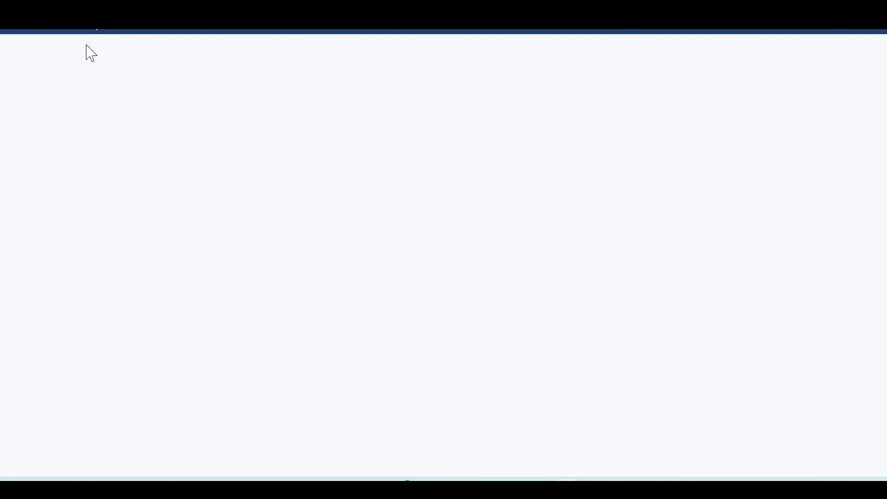
key(ctrl+v)
key(Return)
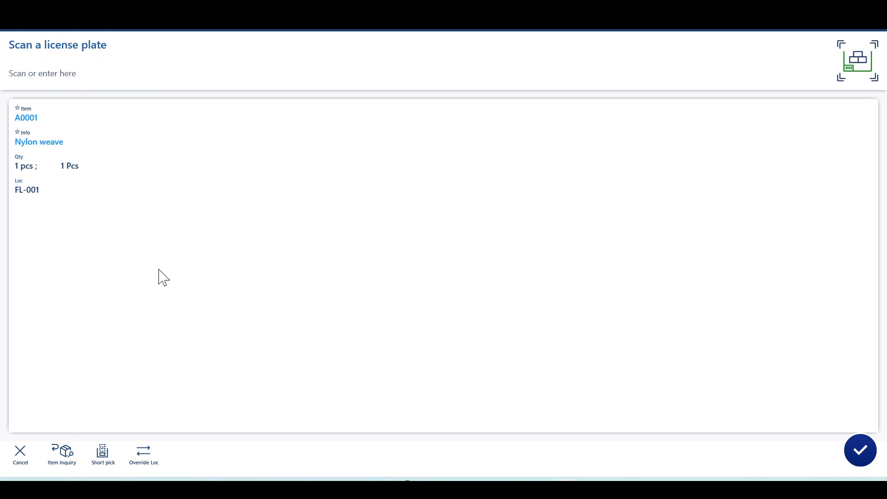
click(71, 460)
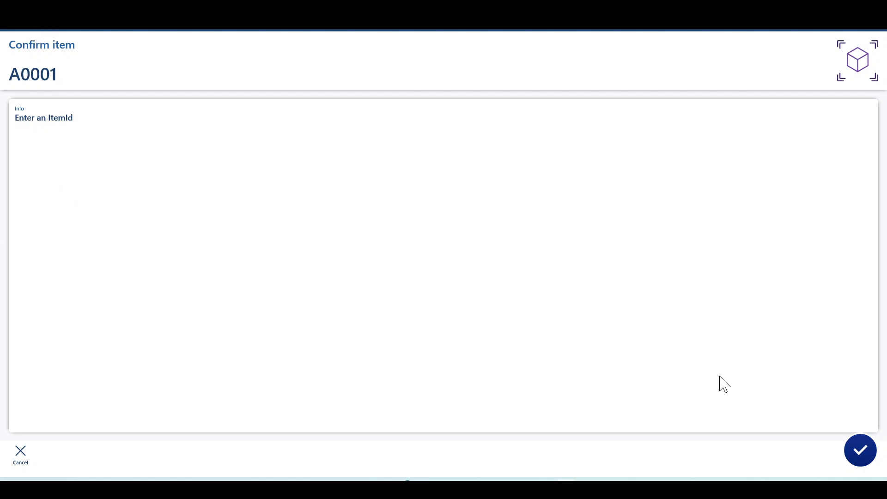
click(856, 447)
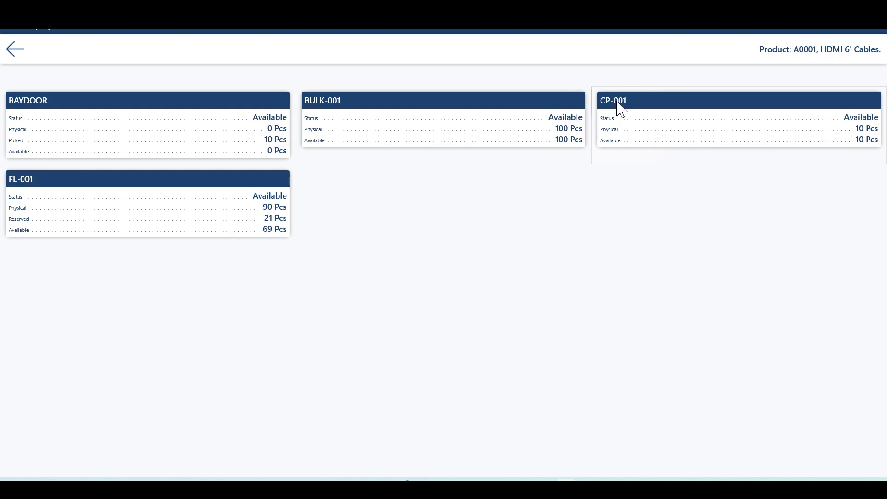
click(10, 49)
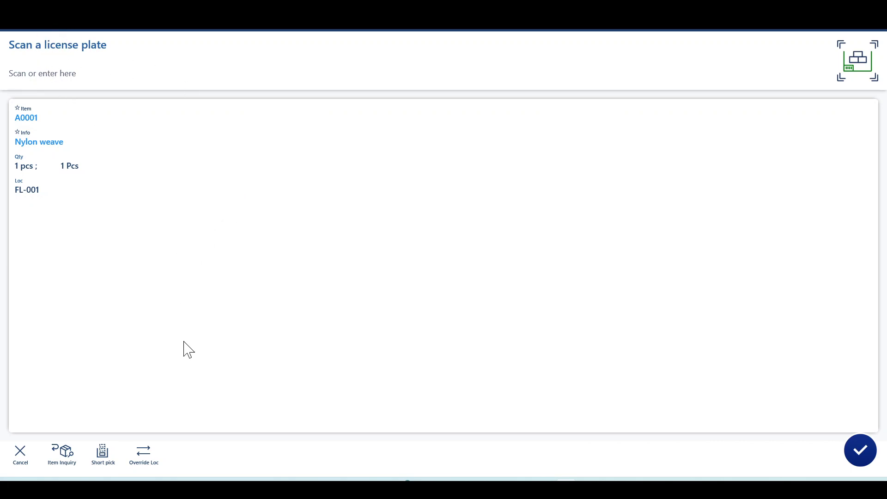
Step: Override the pick location to cp-001 with reason 'Location override - item not there'
click(146, 455)
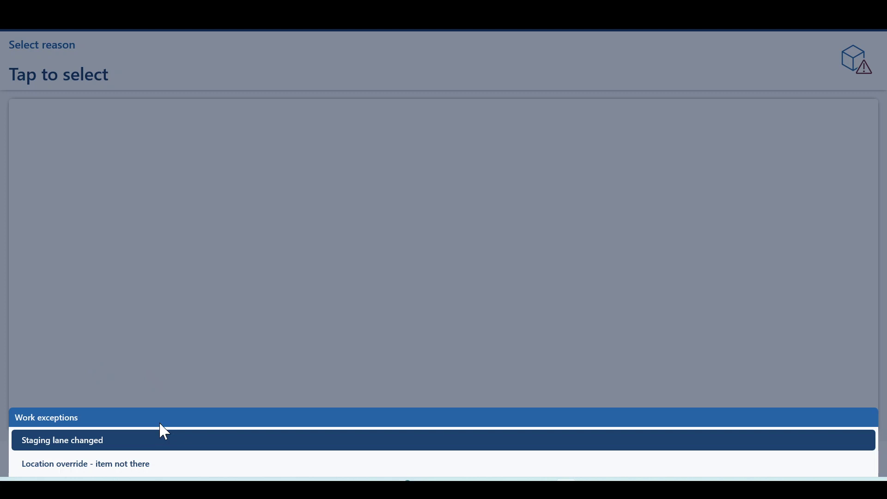
click(122, 468)
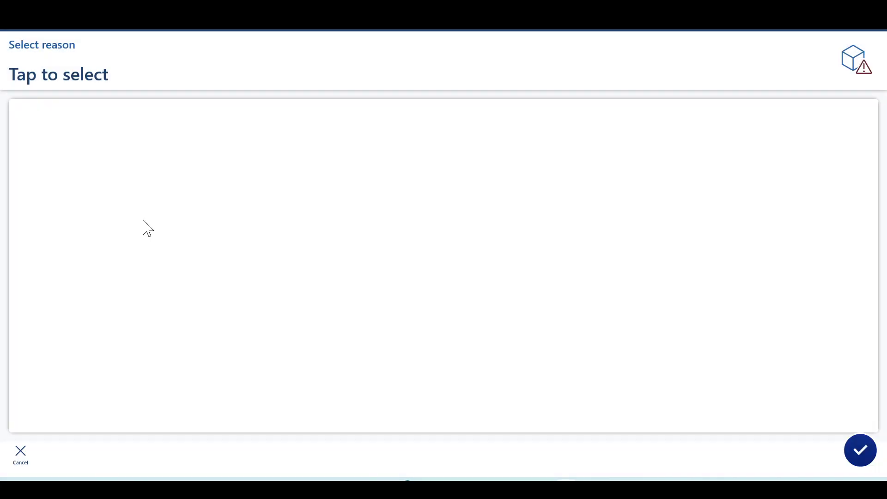
click(58, 61)
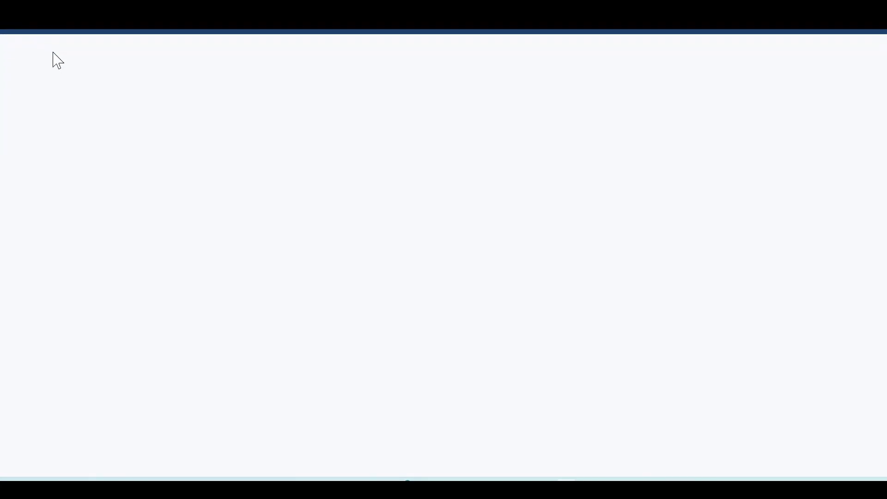
text(cp-001)
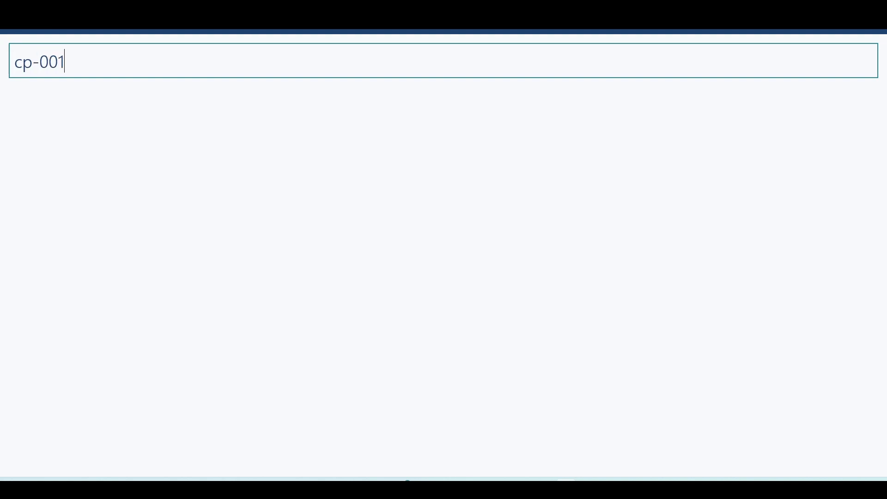
key(Return)
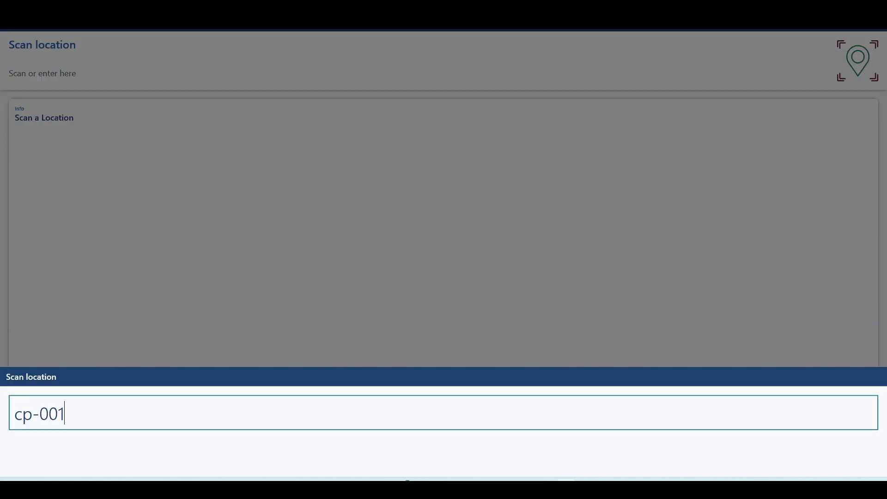